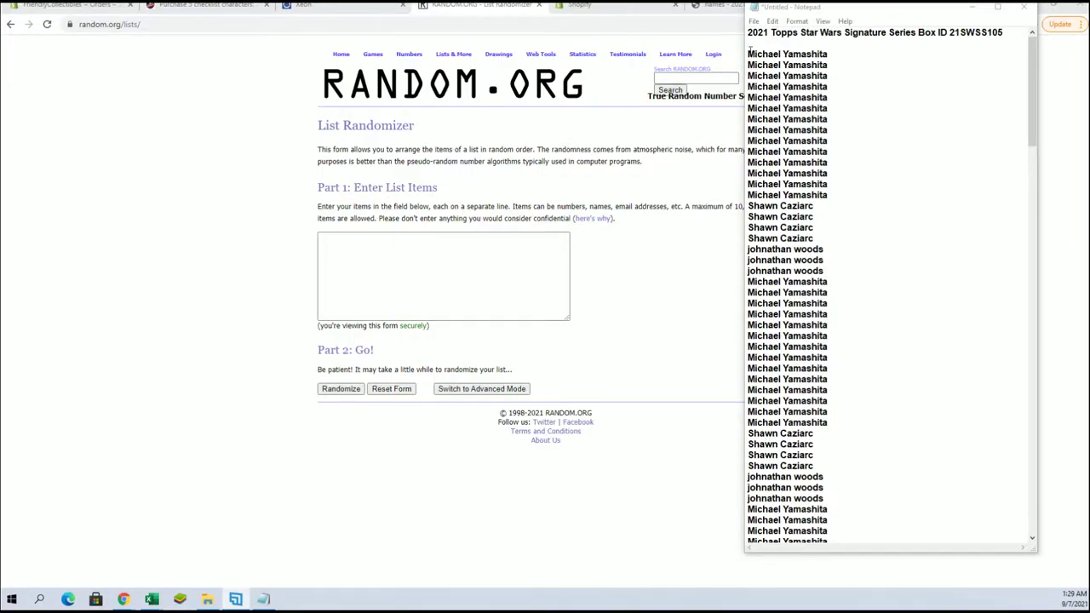
- Copy the full list of owner names from the Notepad document into the List Randomizer's item field
{"action": "left_click_drag", "start_coordinate": [749, 53], "coordinate": [830, 225]}
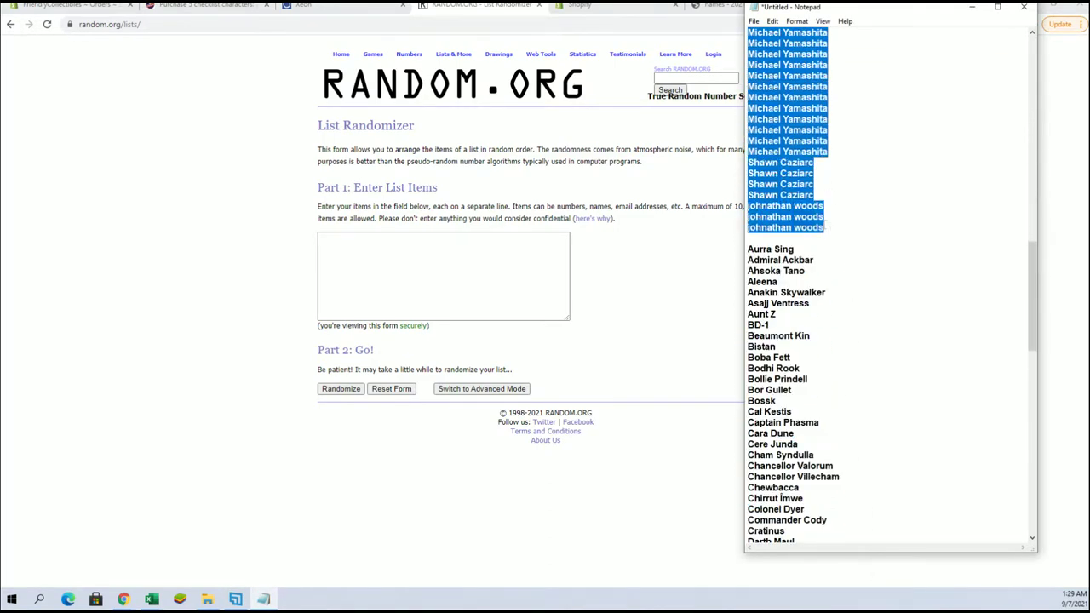
{"action": "right_click", "coordinate": [830, 226]}
{"action": "left_click", "coordinate": [848, 262]}
{"action": "left_click", "coordinate": [389, 265]}
{"action": "right_click", "coordinate": [389, 266]}
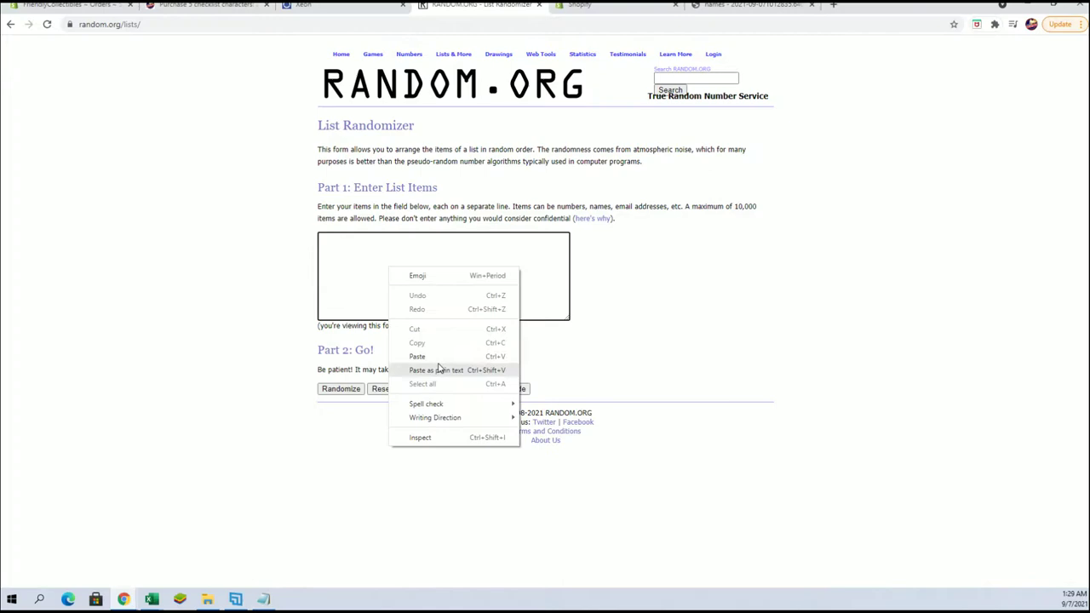
{"action": "left_click", "coordinate": [440, 370]}
- Randomize the list of owner names seven times
{"action": "left_click", "coordinate": [342, 390]}
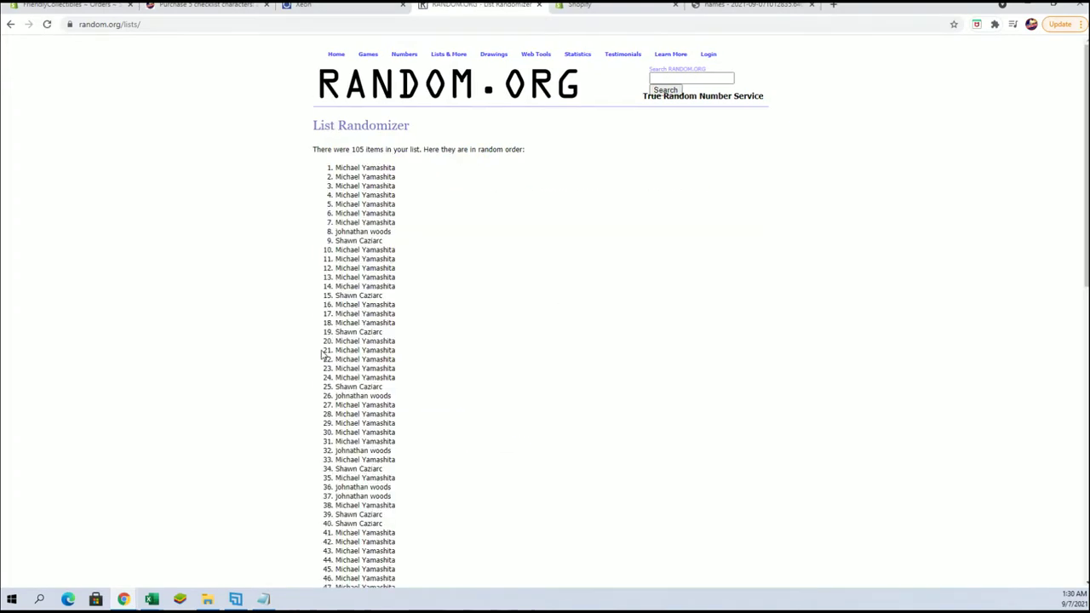
{"action": "scroll", "coordinate": [341, 426], "scroll_direction": "down", "scroll_amount": 8}
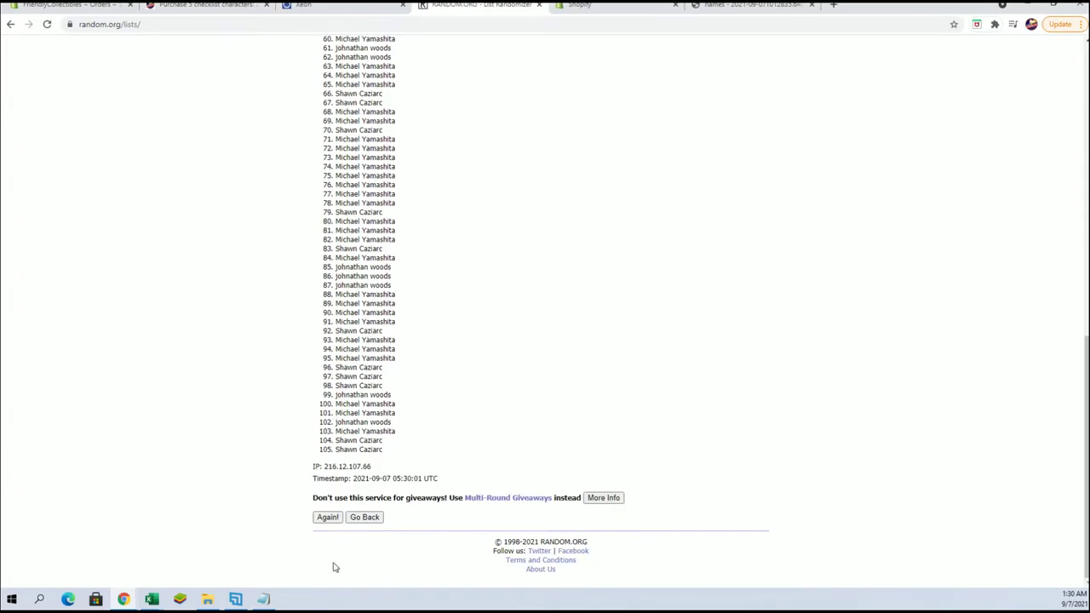
{"action": "left_click", "coordinate": [327, 517]}
{"action": "scroll", "coordinate": [307, 304], "scroll_direction": "down", "scroll_amount": 8}
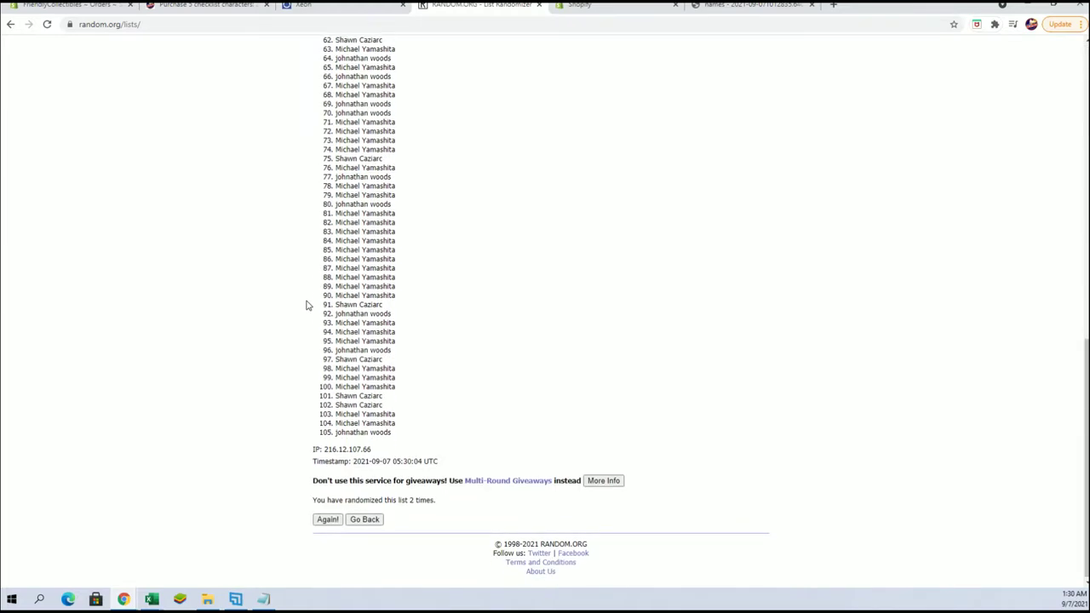
{"action": "left_click", "coordinate": [327, 517]}
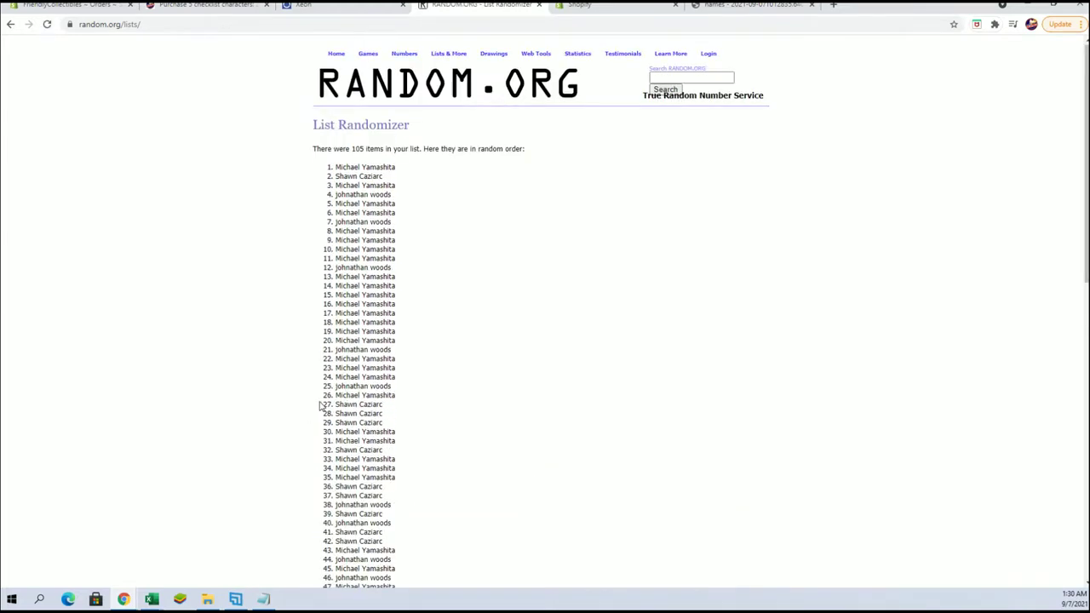
{"action": "scroll", "coordinate": [323, 409], "scroll_direction": "down", "scroll_amount": 8}
{"action": "left_click", "coordinate": [331, 518]}
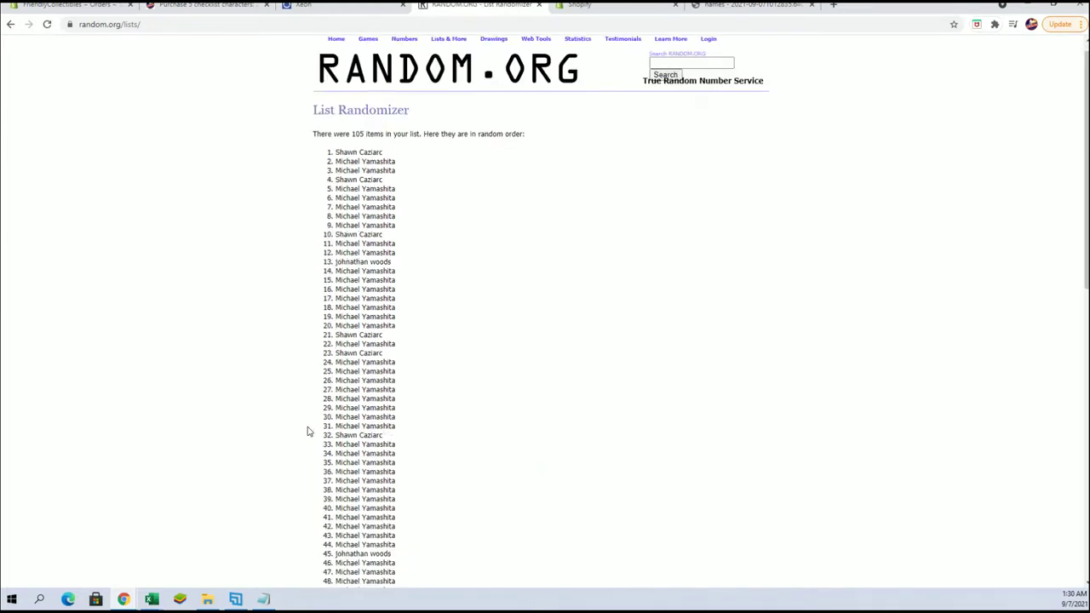
{"action": "scroll", "coordinate": [307, 434], "scroll_direction": "down", "scroll_amount": 8}
{"action": "left_click", "coordinate": [327, 517]}
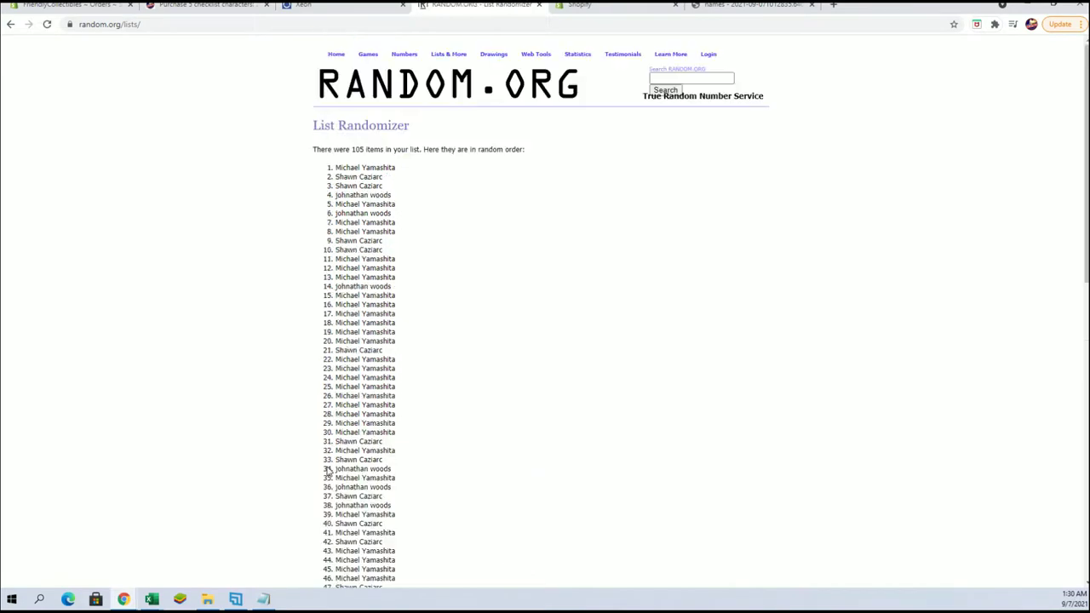
{"action": "scroll", "coordinate": [329, 469], "scroll_direction": "down", "scroll_amount": 8}
{"action": "left_click", "coordinate": [324, 520]}
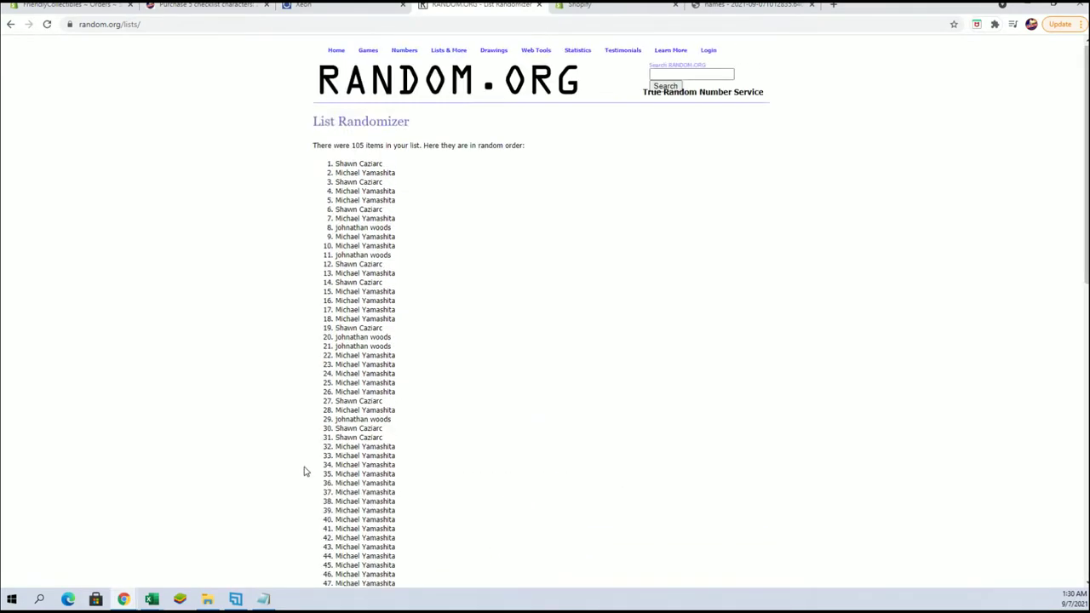
{"action": "scroll", "coordinate": [304, 470], "scroll_direction": "down", "scroll_amount": 8}
{"action": "left_click", "coordinate": [328, 518]}
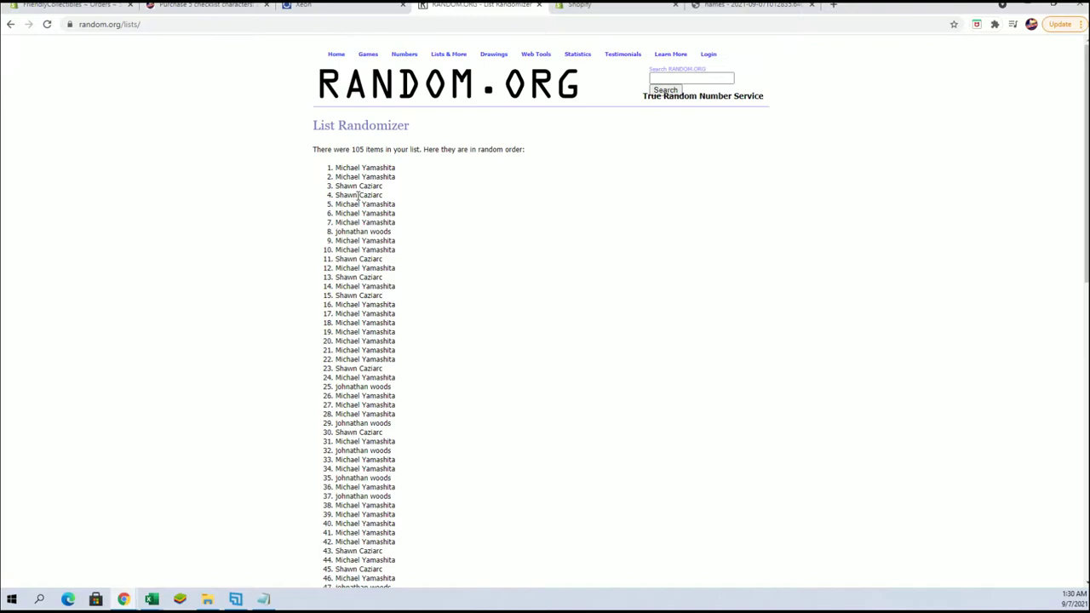
- Copy all 105 entries of the randomized owner list
{"action": "left_click_drag", "start_coordinate": [334, 168], "coordinate": [419, 436]}
{"action": "right_click", "coordinate": [385, 389]}
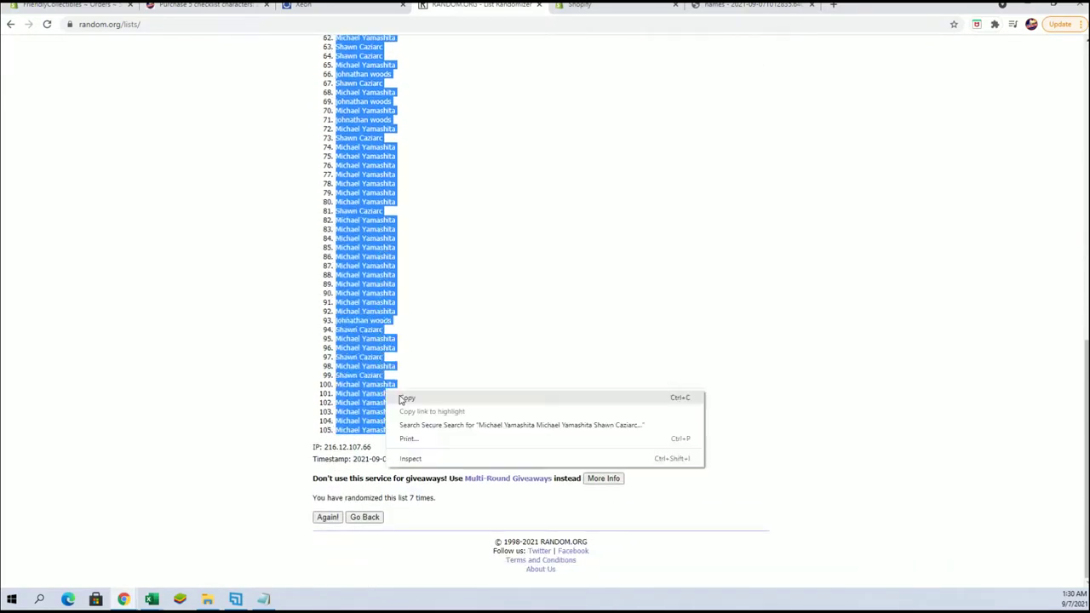
{"action": "left_click", "coordinate": [401, 397]}
- Search the computer for the MASTER LIST workbook and open it in Excel
{"action": "left_click", "coordinate": [152, 600]}
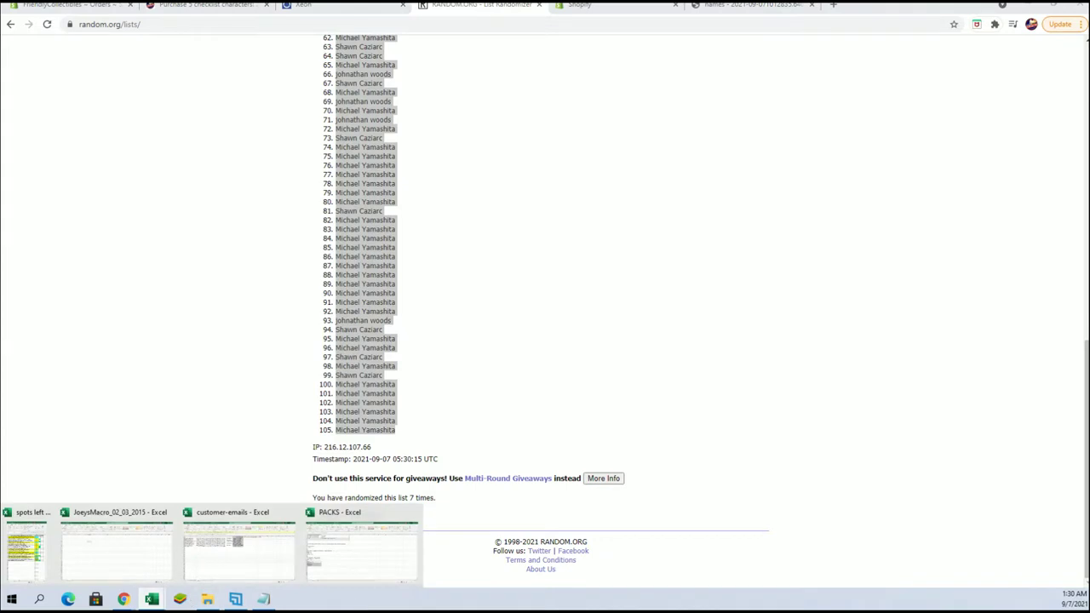
{"action": "left_click", "coordinate": [39, 599]}
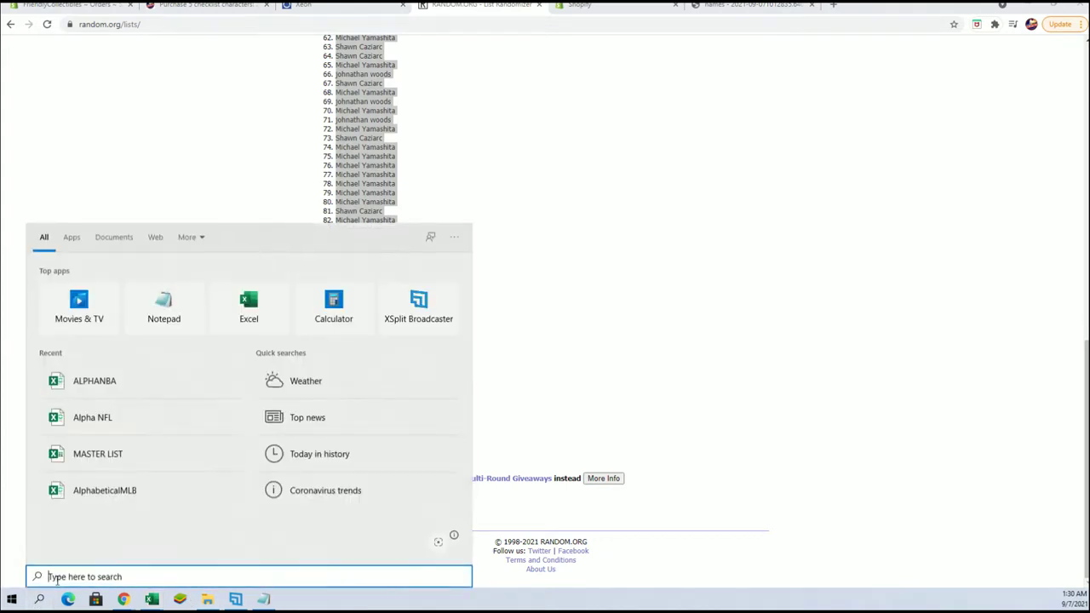
{"action": "type", "text": "a"}
{"action": "key", "text": "BackSpace"}
{"action": "type", "text": "MASTER"}
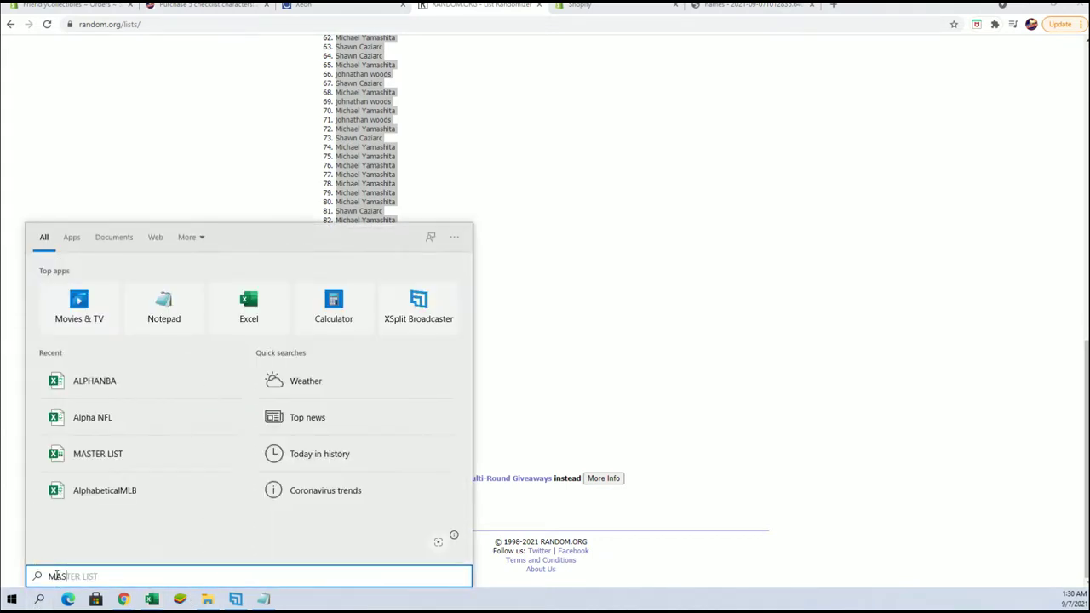
{"action": "key", "text": "BackSpace"}
{"action": "type", "text": "R LIST"}
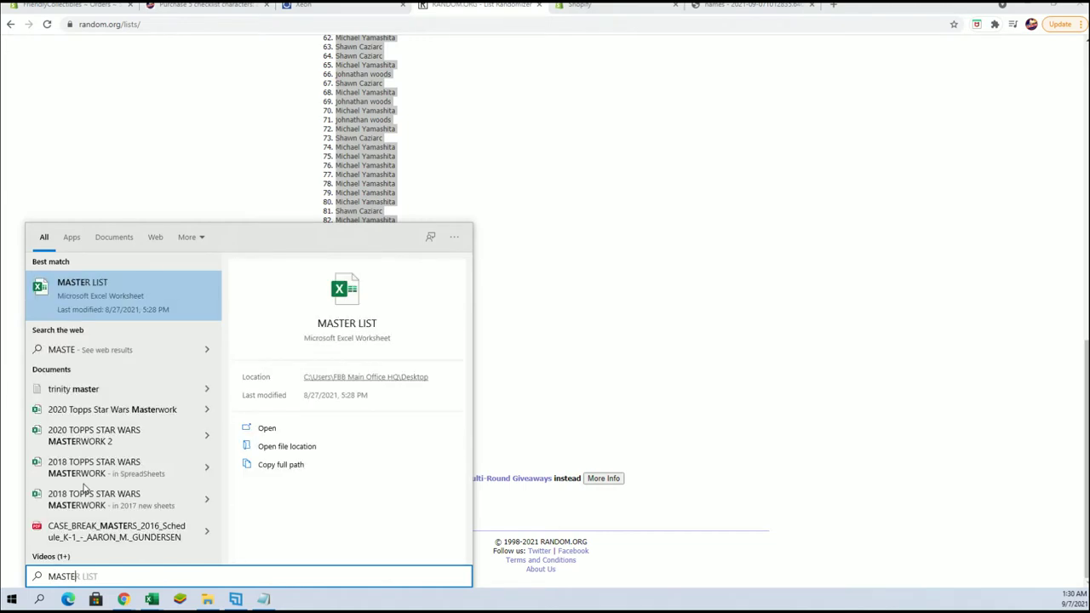
{"action": "left_click", "coordinate": [532, 191]}
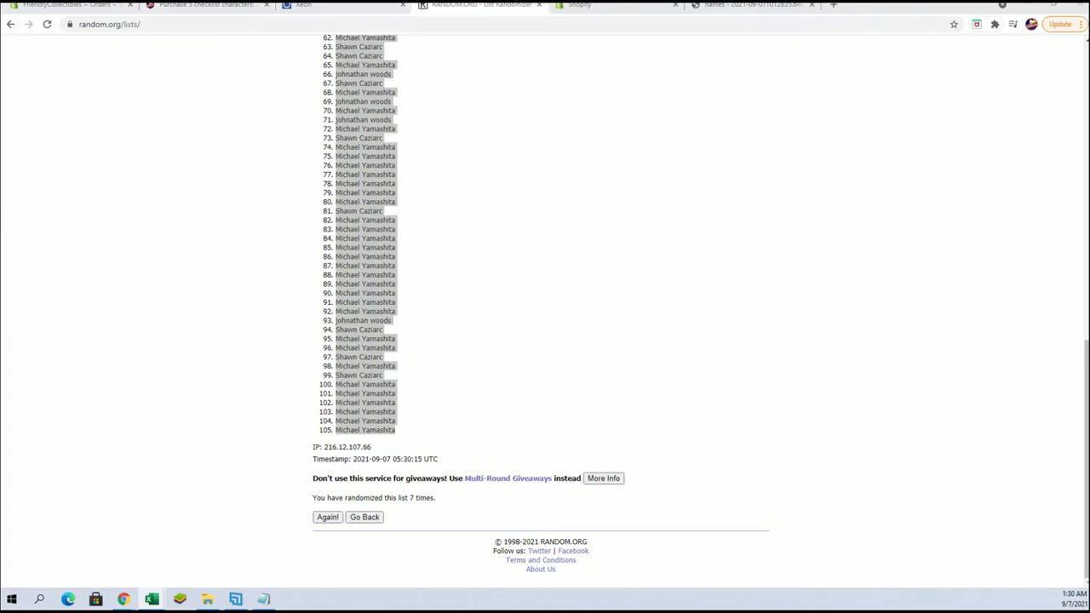
{"action": "left_click", "coordinate": [641, 39]}
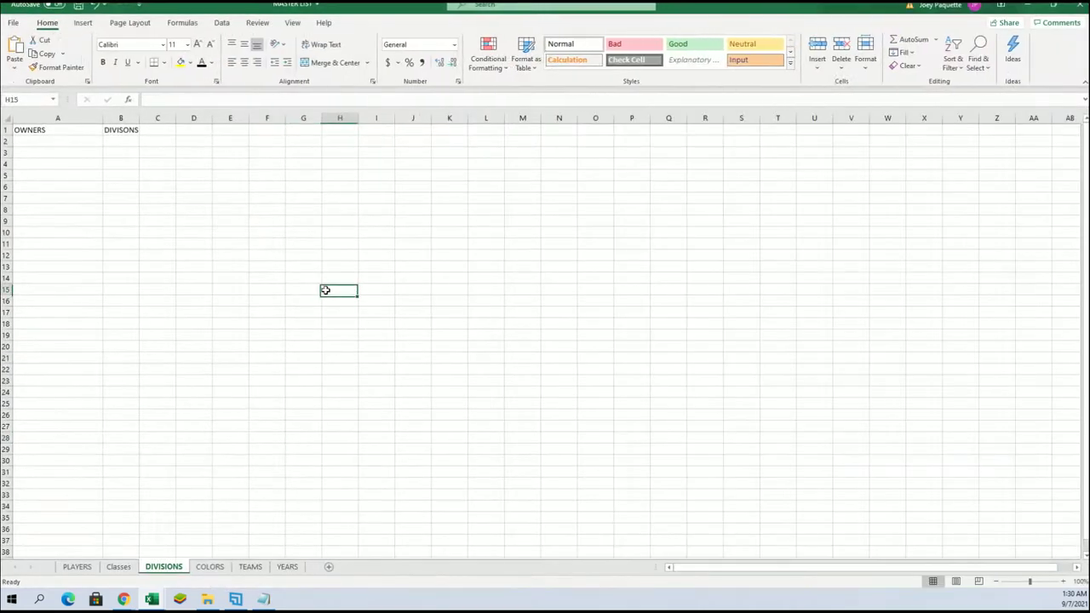
- On the PLAYERS sheet, shorten the header in B1 to NAMES
{"action": "left_click", "coordinate": [81, 564]}
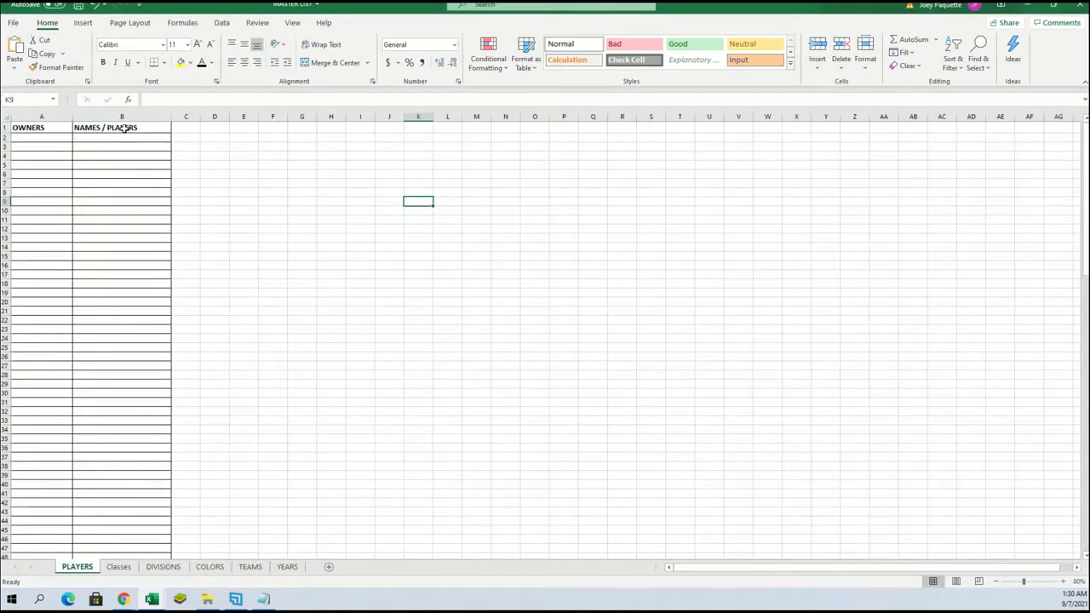
{"action": "left_click", "coordinate": [123, 128]}
{"action": "key", "text": "F2"}
{"action": "key", "text": "BackSpace"}
{"action": "key", "text": "BackSpace"}
{"action": "key", "text": "BackSpace"}
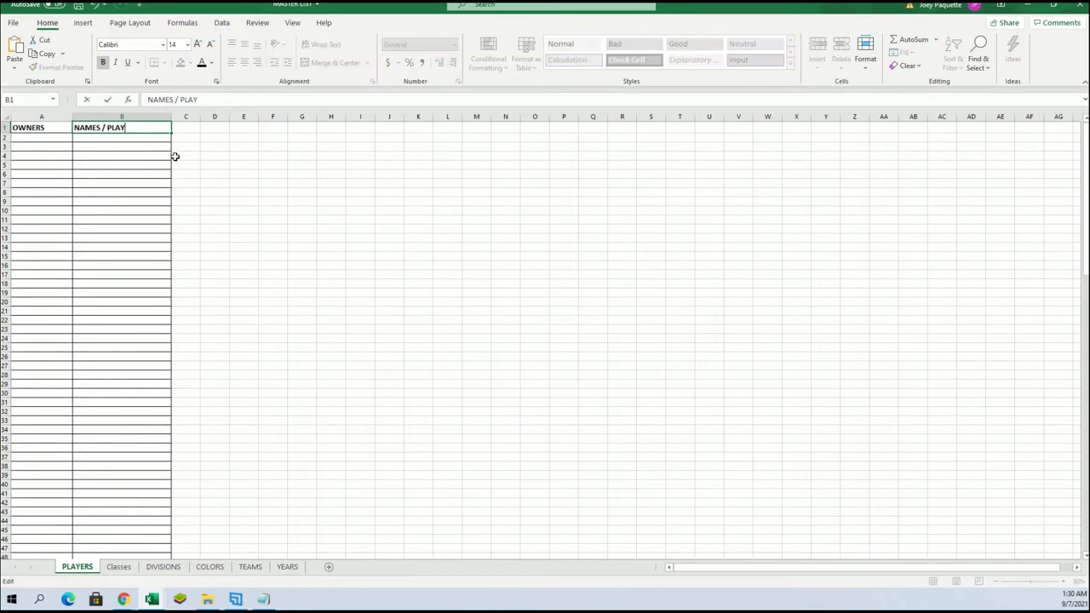
{"action": "key", "text": "BackSpace"}
{"action": "key", "text": "BackSpace"}
{"action": "key", "text": "BackSpace"}
{"action": "key", "text": "BackSpace"}
{"action": "key", "text": "BackSpace"}
{"action": "key", "text": "BackSpace"}
{"action": "key", "text": "BackSpace"}
{"action": "key", "text": "Return"}
- Paste the copied owner list as Unicode Text into the OWNERS column, starting at A2
{"action": "left_click", "coordinate": [34, 142]}
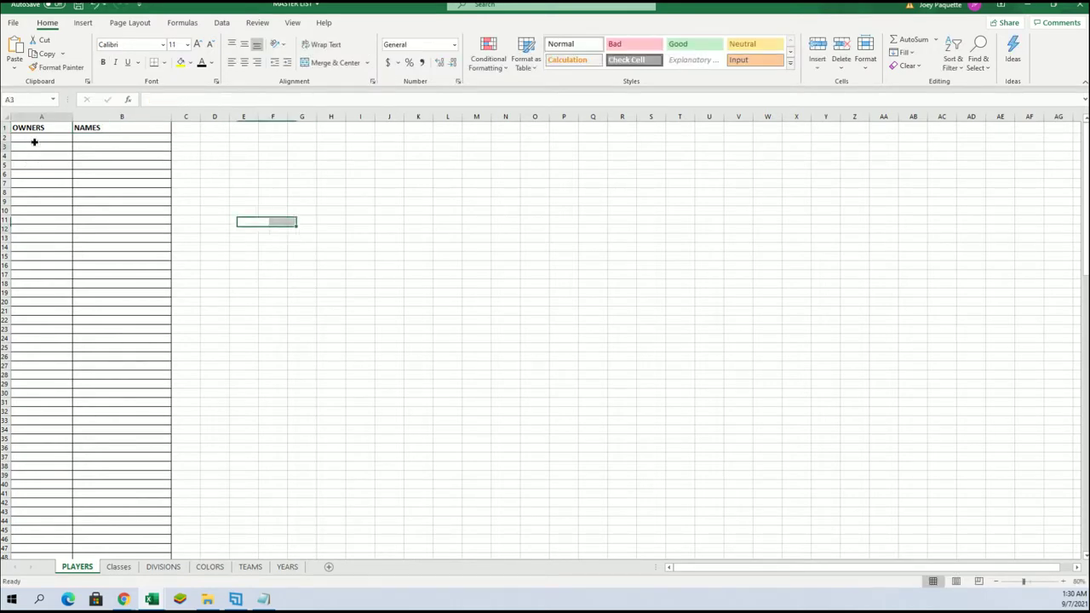
{"action": "right_click", "coordinate": [34, 138]}
{"action": "left_click", "coordinate": [130, 221]}
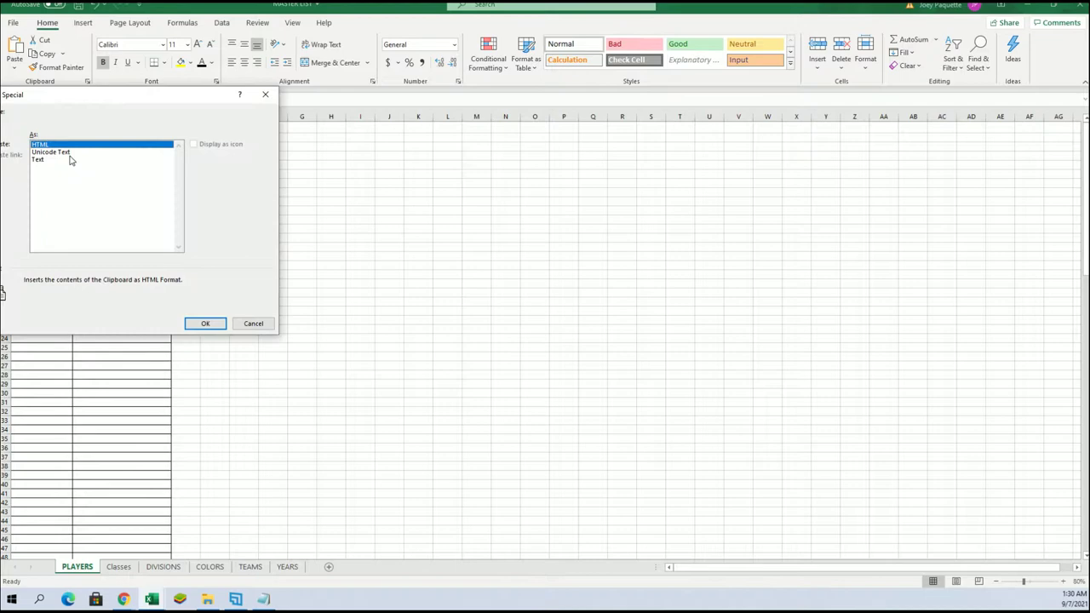
{"action": "left_click", "coordinate": [53, 152]}
{"action": "left_click", "coordinate": [206, 324]}
{"action": "scroll", "coordinate": [136, 175], "scroll_direction": "down", "scroll_amount": 6}
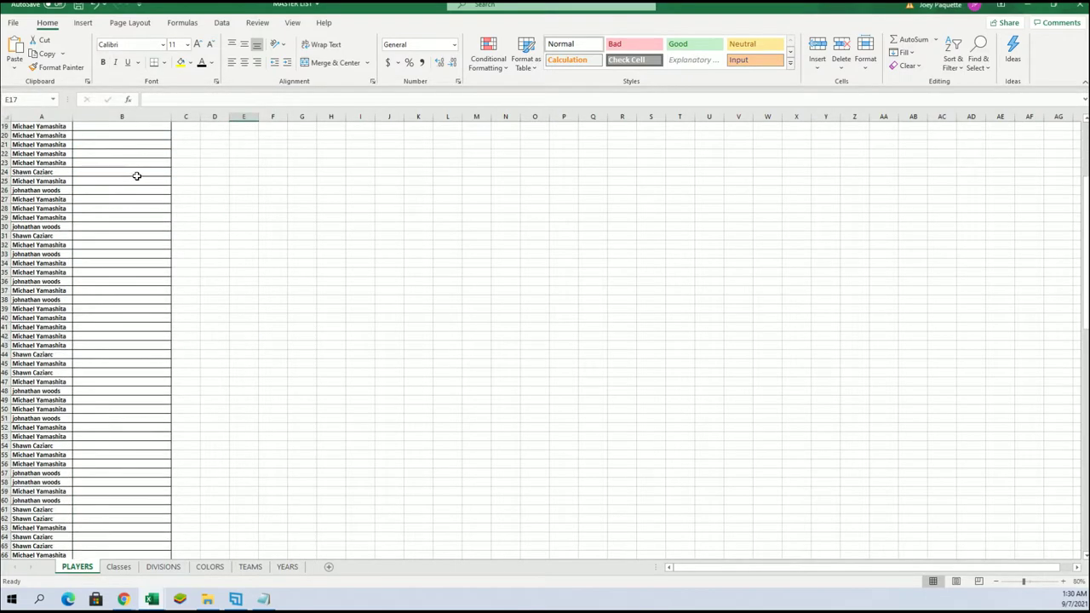
{"action": "scroll", "coordinate": [137, 176], "scroll_direction": "down", "scroll_amount": 5}
{"action": "scroll", "coordinate": [136, 176], "scroll_direction": "up", "scroll_amount": 9}
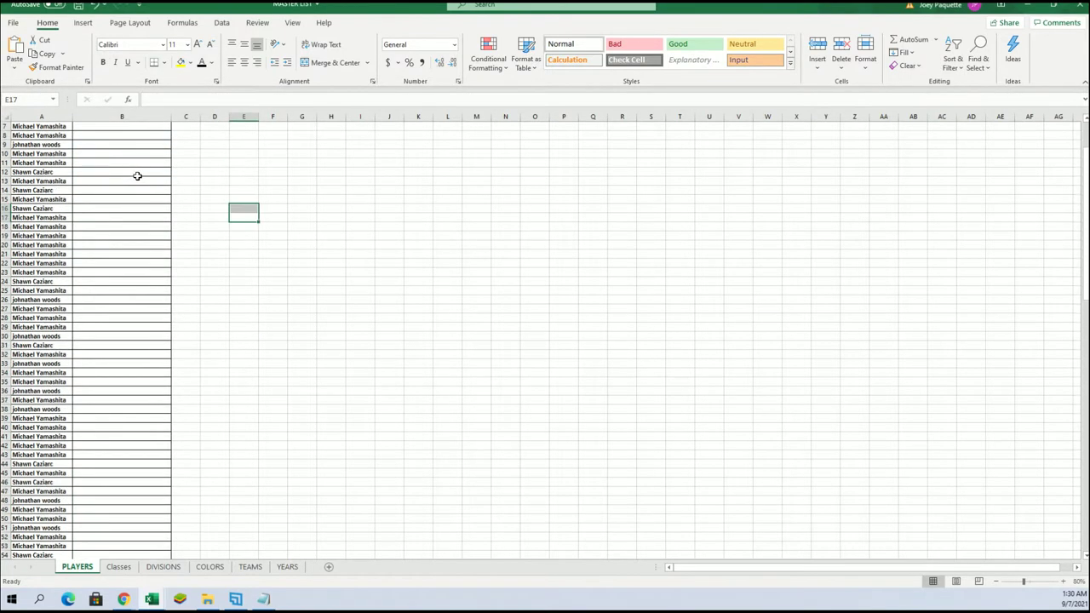
{"action": "scroll", "coordinate": [137, 175], "scroll_direction": "up", "scroll_amount": 2}
{"action": "left_click", "coordinate": [140, 138]}
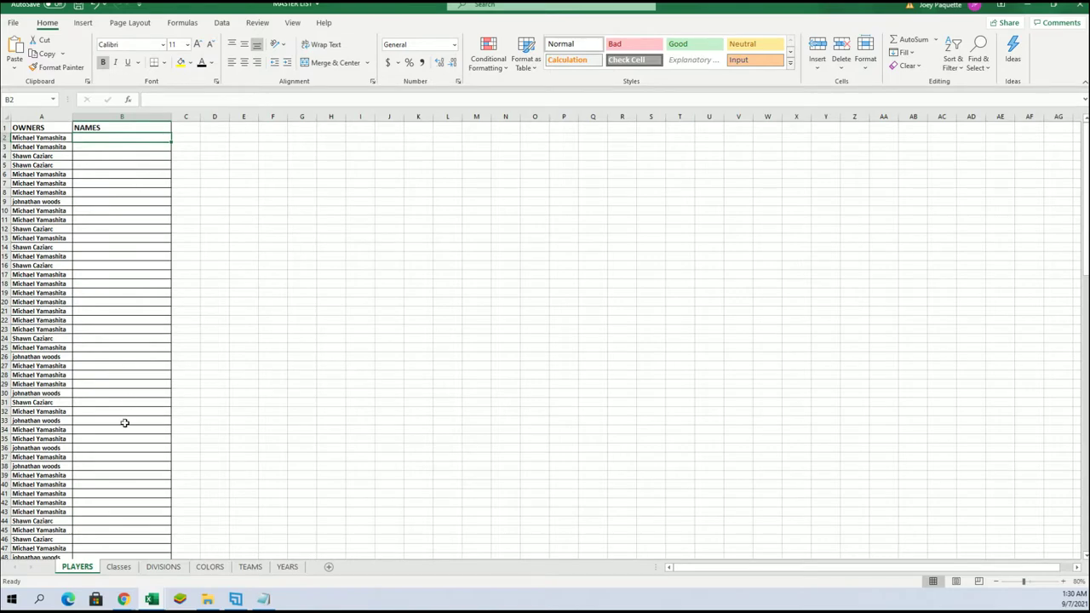
- Switch back to the browser and open a blank List Randomizer form
{"action": "left_click", "coordinate": [1028, 5]}
{"action": "scroll", "coordinate": [431, 109], "scroll_direction": "up", "scroll_amount": 8}
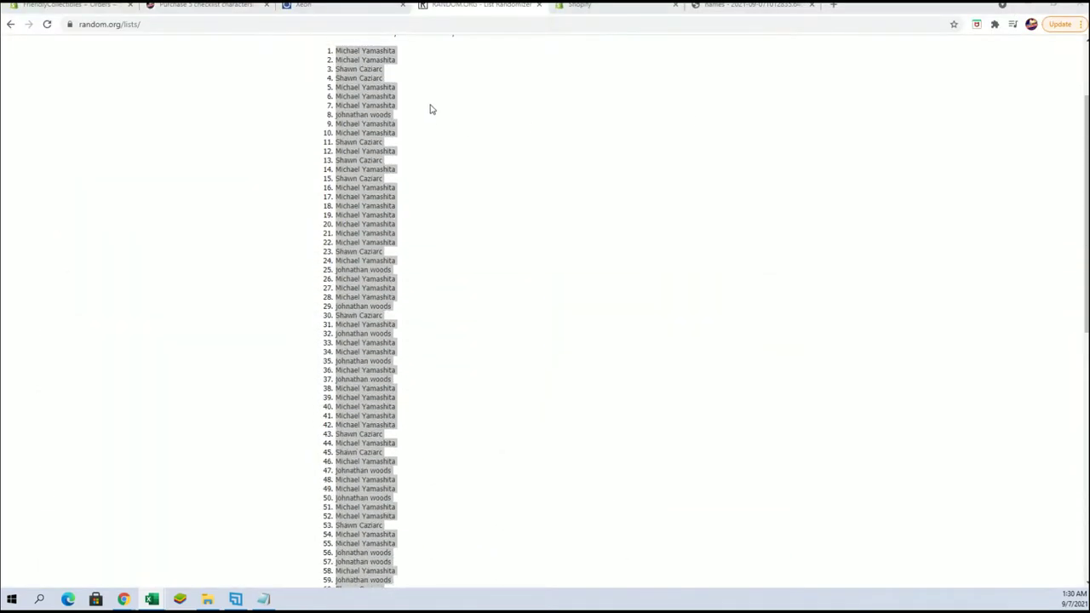
{"action": "scroll", "coordinate": [431, 109], "scroll_direction": "up", "scroll_amount": 2}
{"action": "left_click", "coordinate": [456, 68]}
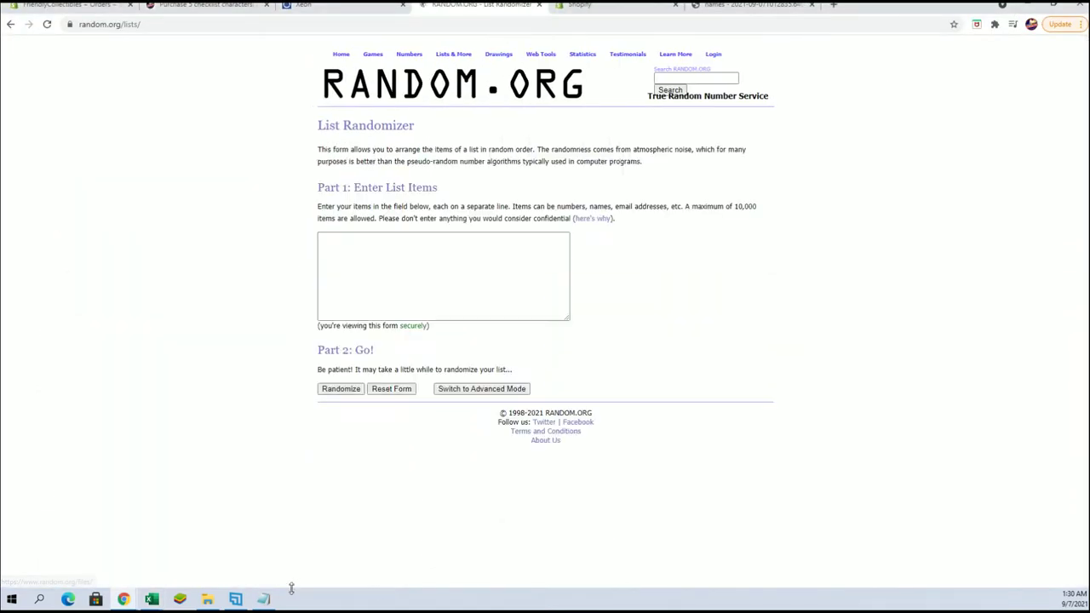
- Copy the Star Wars character names, Aurra Sing through Wicket W. Warrick, from Notepad into the List Randomizer's item field
{"action": "left_click", "coordinate": [263, 599]}
{"action": "scroll", "coordinate": [915, 236], "scroll_direction": "down", "scroll_amount": 2}
{"action": "left_click", "coordinate": [761, 208]}
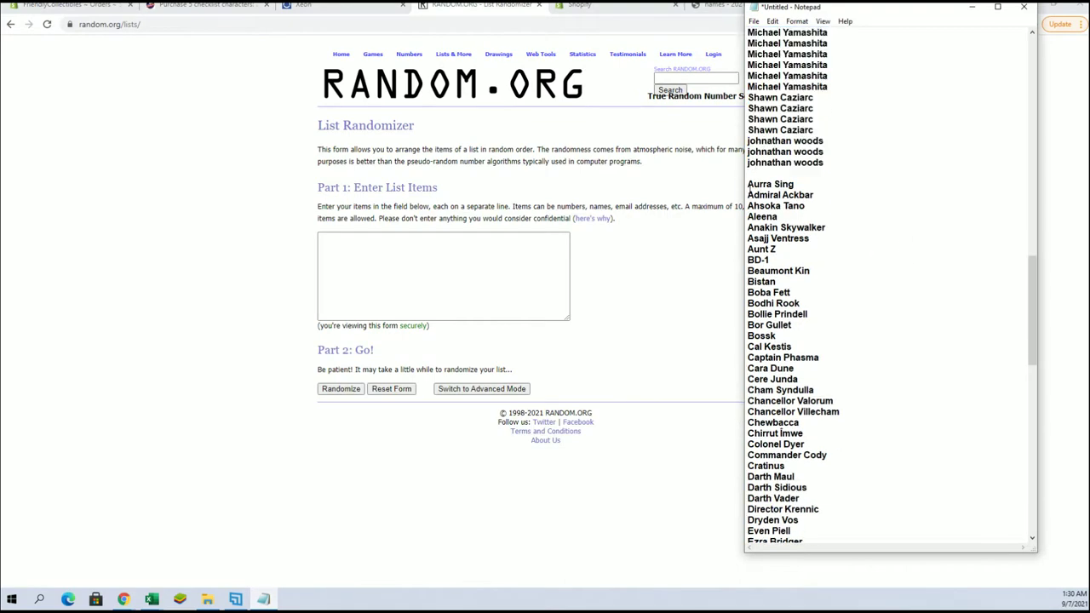
{"action": "left_click_drag", "start_coordinate": [748, 190], "coordinate": [850, 527]}
{"action": "right_click", "coordinate": [797, 215]}
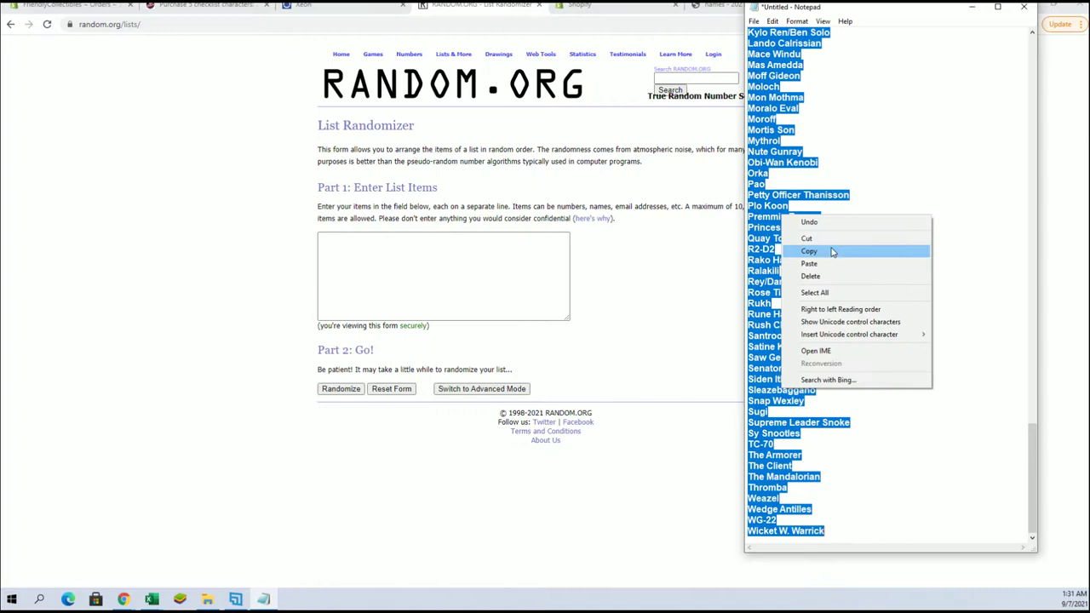
{"action": "left_click", "coordinate": [833, 252]}
{"action": "left_click", "coordinate": [333, 272]}
{"action": "right_click", "coordinate": [372, 275]}
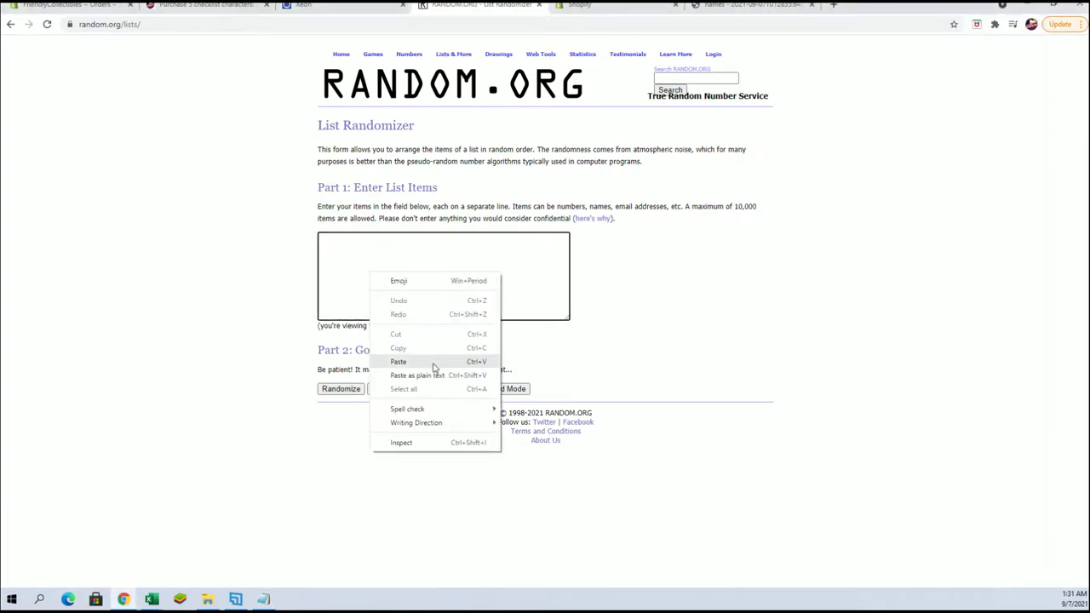
{"action": "left_click", "coordinate": [399, 362]}
- Randomize the pasted character list seven times in a row
{"action": "left_click", "coordinate": [350, 394]}
{"action": "scroll", "coordinate": [326, 339], "scroll_direction": "down", "scroll_amount": 4}
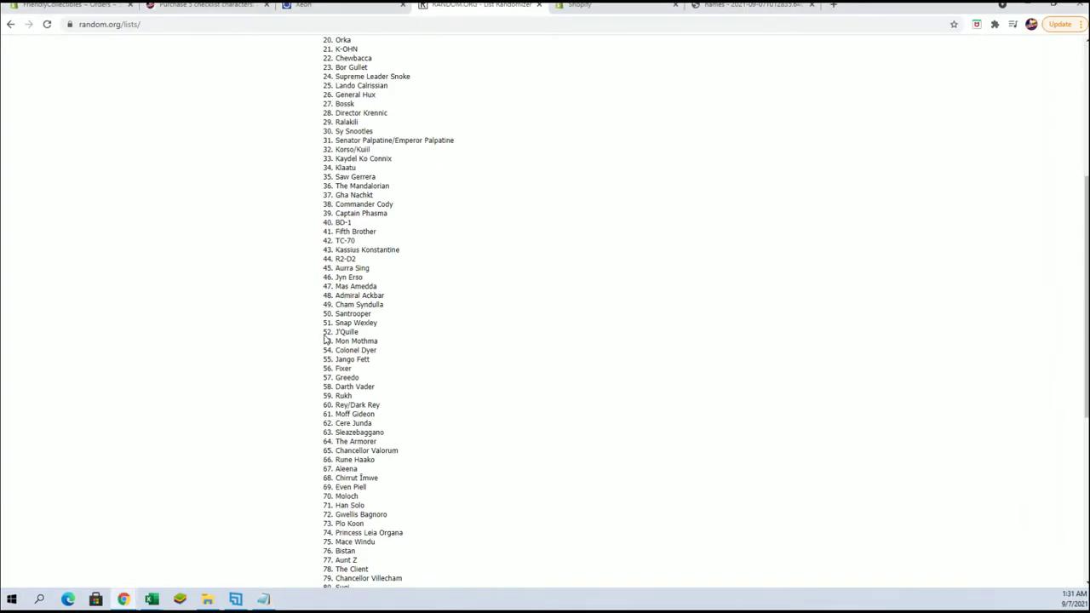
{"action": "scroll", "coordinate": [327, 339], "scroll_direction": "down", "scroll_amount": 5}
{"action": "left_click", "coordinate": [329, 516]}
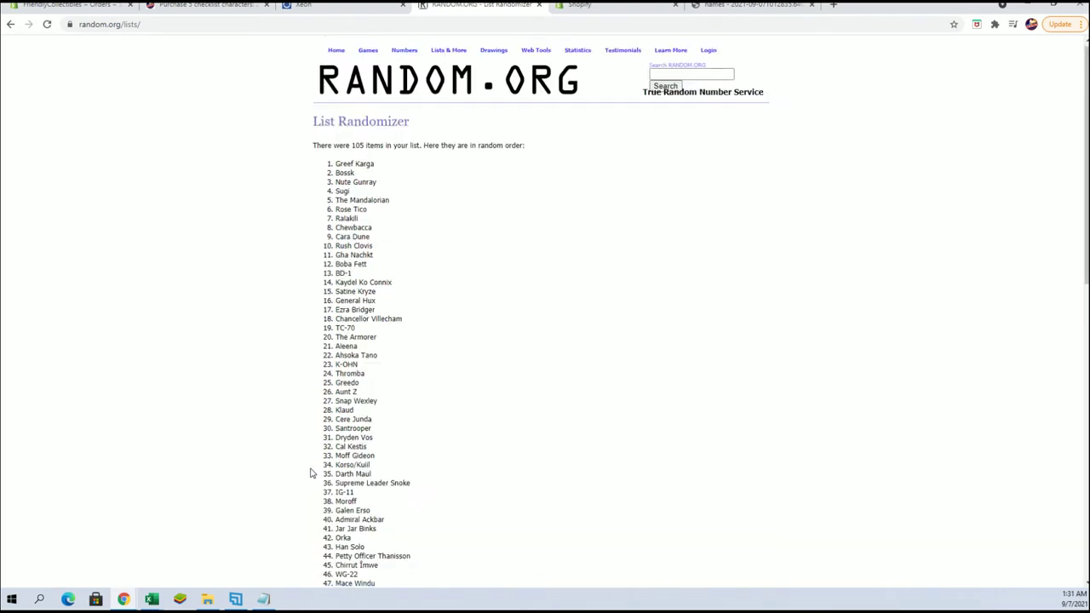
{"action": "scroll", "coordinate": [312, 473], "scroll_direction": "down", "scroll_amount": 8}
{"action": "left_click", "coordinate": [327, 516]}
{"action": "scroll", "coordinate": [332, 467], "scroll_direction": "down", "scroll_amount": 3}
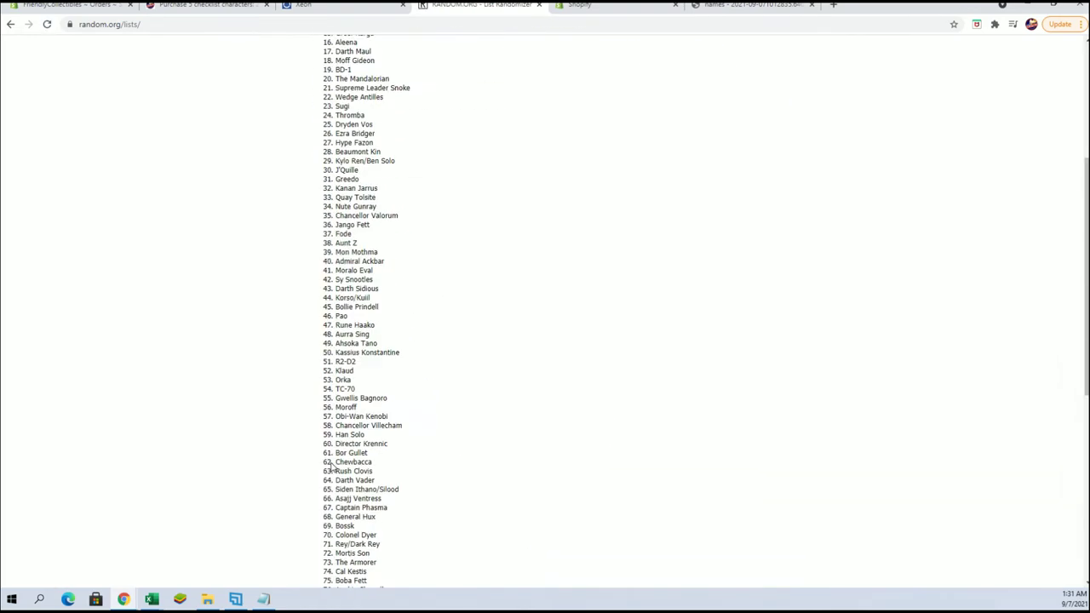
{"action": "scroll", "coordinate": [333, 467], "scroll_direction": "down", "scroll_amount": 8}
{"action": "left_click", "coordinate": [328, 516]}
{"action": "scroll", "coordinate": [315, 492], "scroll_direction": "down", "scroll_amount": 4}
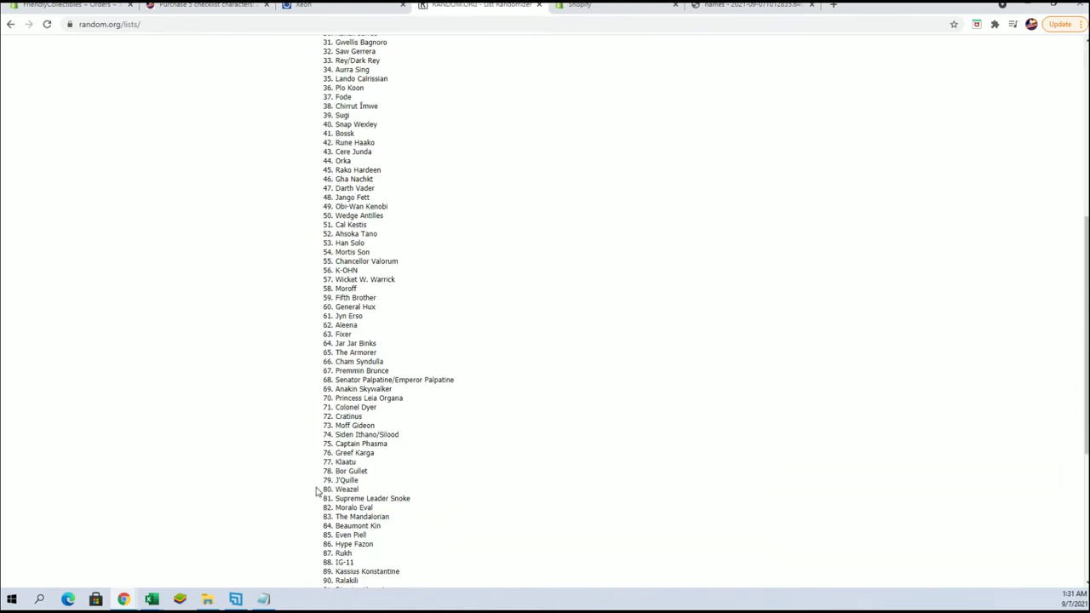
{"action": "scroll", "coordinate": [315, 492], "scroll_direction": "down", "scroll_amount": 5}
{"action": "left_click", "coordinate": [329, 517]}
{"action": "scroll", "coordinate": [315, 504], "scroll_direction": "down", "scroll_amount": 4}
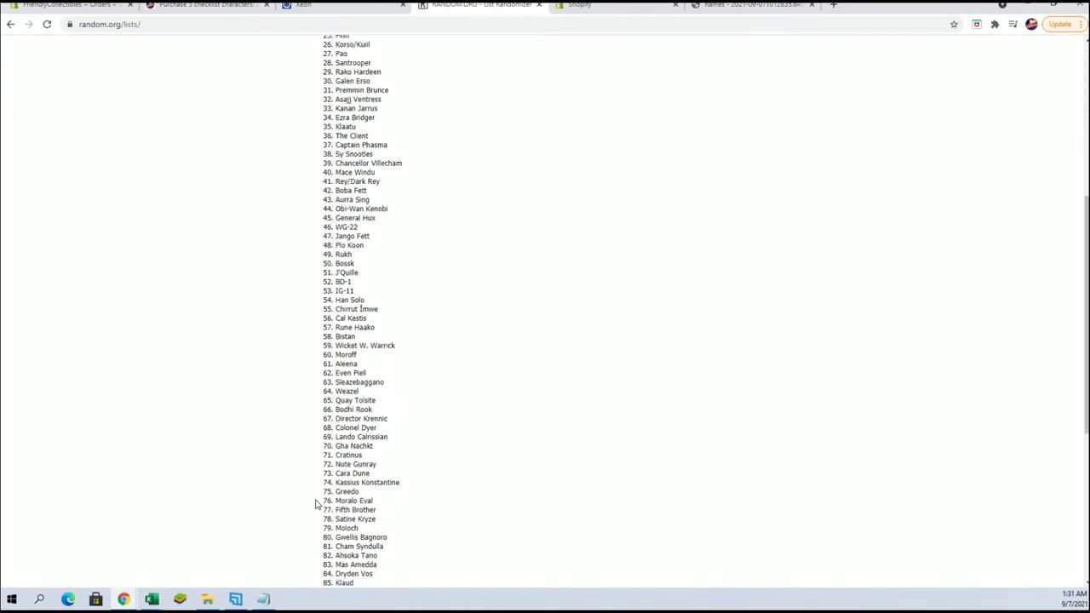
{"action": "scroll", "coordinate": [316, 504], "scroll_direction": "down", "scroll_amount": 5}
{"action": "left_click", "coordinate": [327, 517]}
{"action": "scroll", "coordinate": [313, 490], "scroll_direction": "down", "scroll_amount": 3}
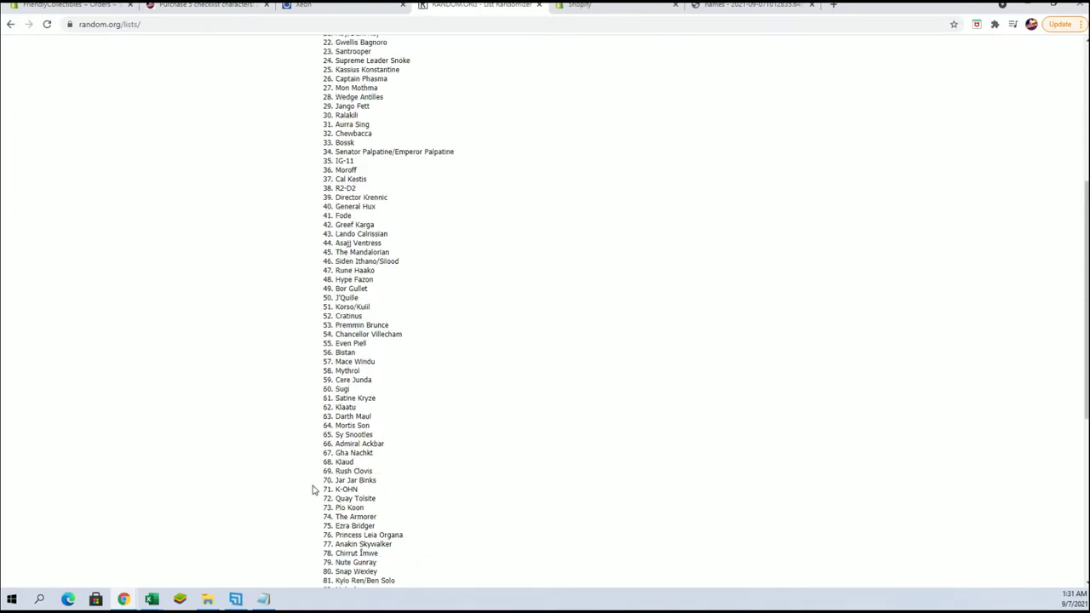
{"action": "scroll", "coordinate": [313, 490], "scroll_direction": "down", "scroll_amount": 5}
{"action": "left_click", "coordinate": [328, 516]}
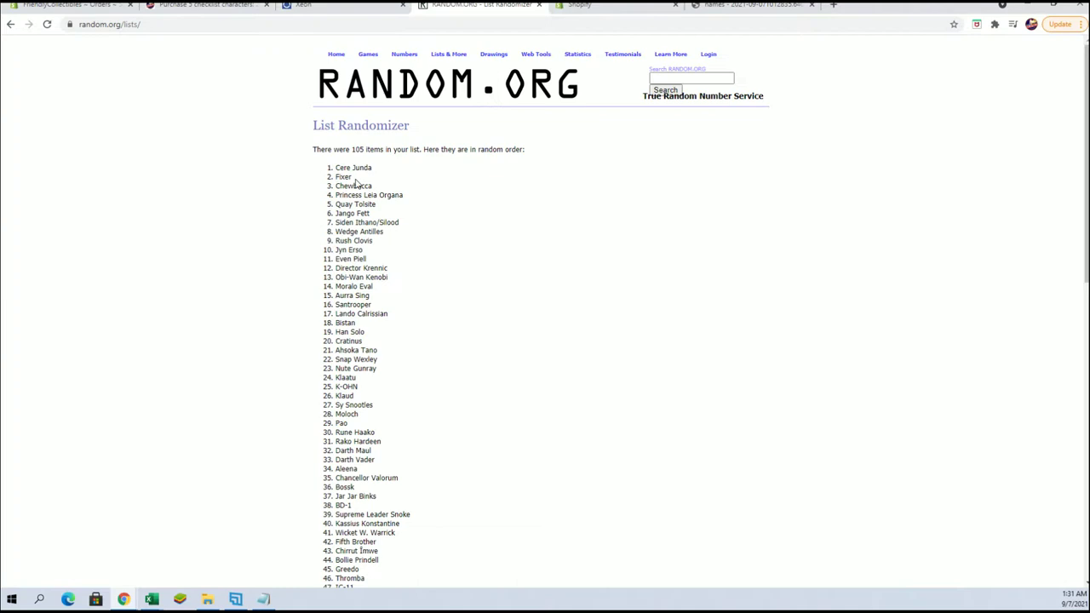
- Copy the full randomized character list, from Cere Junda through Kaydel Ko Connix
{"action": "left_click_drag", "start_coordinate": [335, 167], "coordinate": [401, 431]}
{"action": "scroll", "coordinate": [379, 213], "scroll_direction": "down", "scroll_amount": 3}
{"action": "scroll", "coordinate": [378, 217], "scroll_direction": "down", "scroll_amount": 5}
{"action": "right_click", "coordinate": [385, 369]}
{"action": "left_click", "coordinate": [390, 377]}
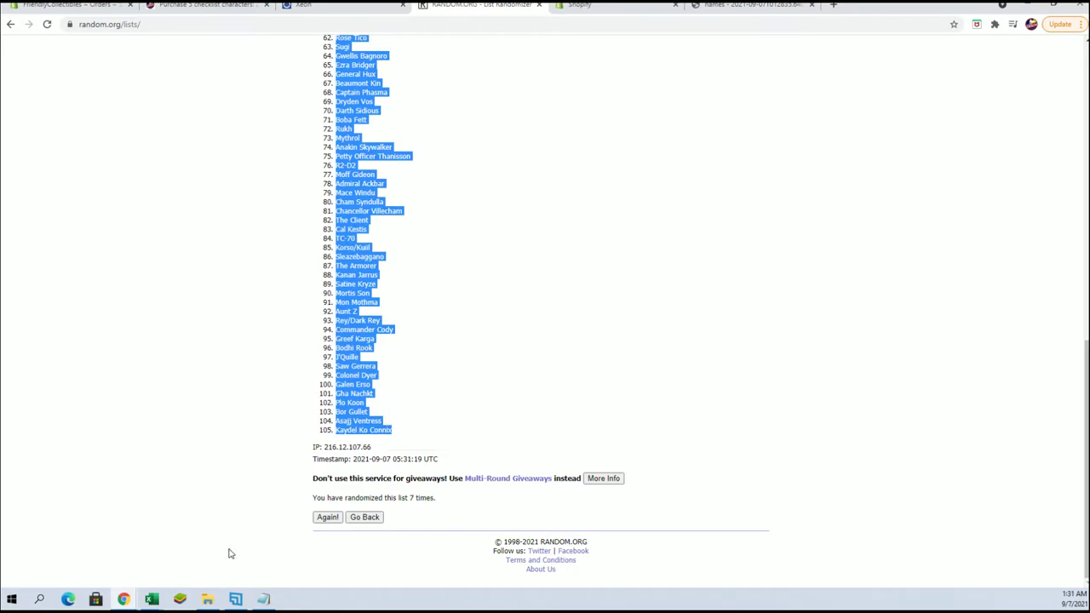
- Switch to the MASTER LIST workbook, paste the characters as Text into the NAMES column starting at B2, and narrow that column
{"action": "left_click", "coordinate": [152, 599]}
{"action": "left_click", "coordinate": [494, 555]}
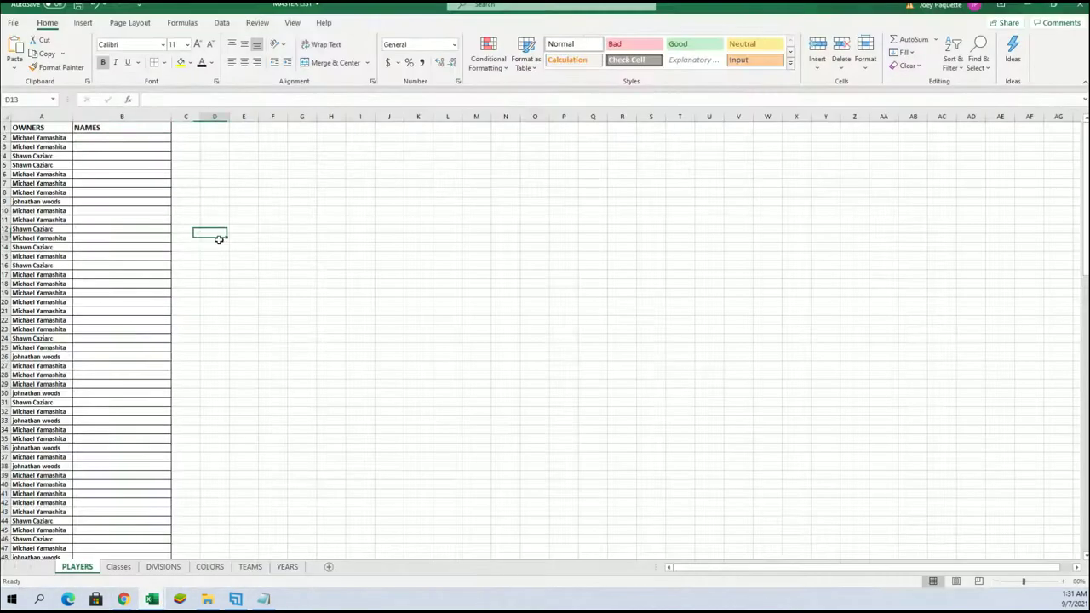
{"action": "left_click", "coordinate": [114, 137]}
{"action": "right_click", "coordinate": [114, 137]}
{"action": "left_click", "coordinate": [193, 212]}
{"action": "left_click", "coordinate": [128, 148]}
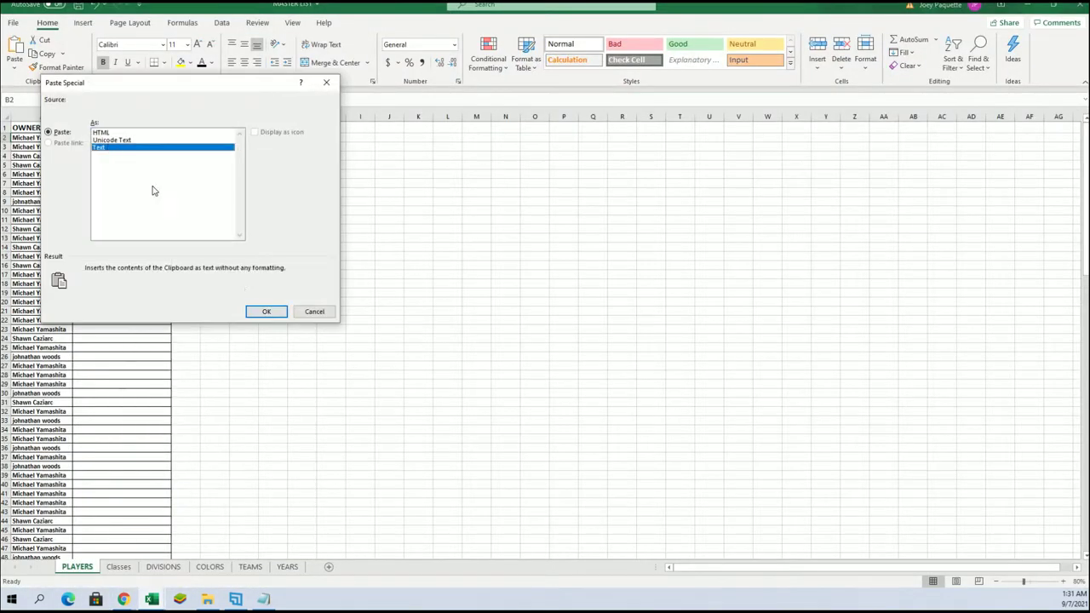
{"action": "left_click", "coordinate": [267, 311]}
{"action": "left_click", "coordinate": [213, 185]}
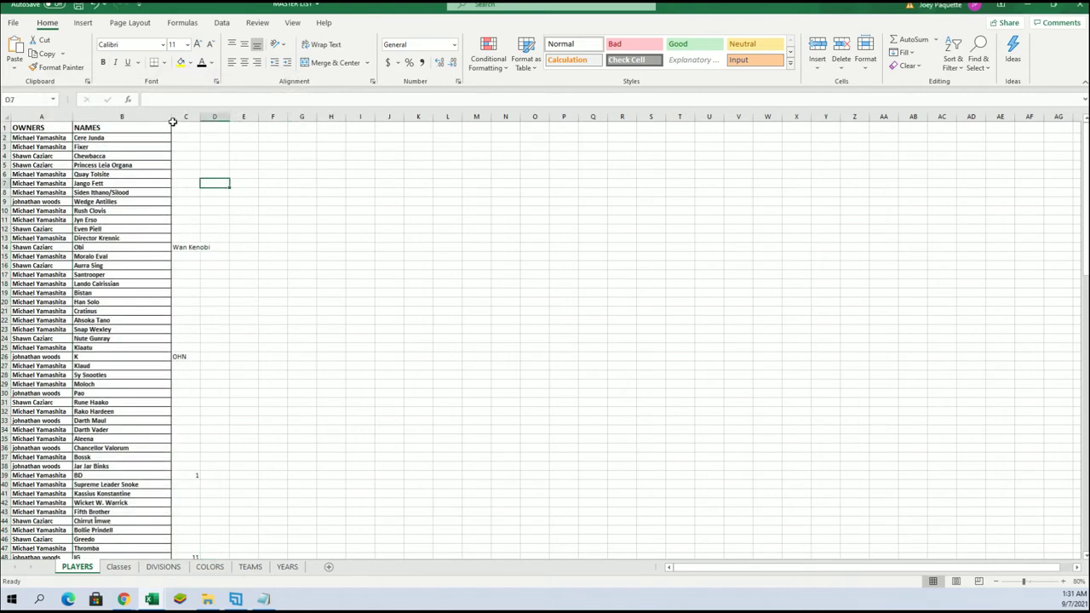
{"action": "left_click_drag", "start_coordinate": [172, 122], "coordinate": [139, 122]}
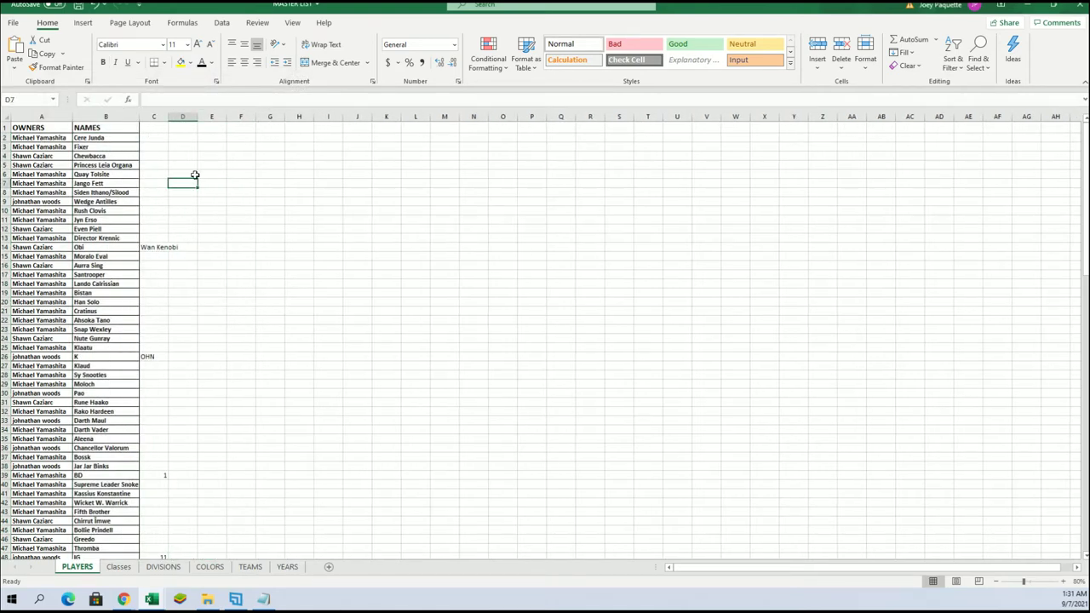
- Magnify the PLAYERS sheet to 400% and review the owner and character pairings through the list, ending back at the first row
{"action": "left_click", "coordinate": [56, 140]}
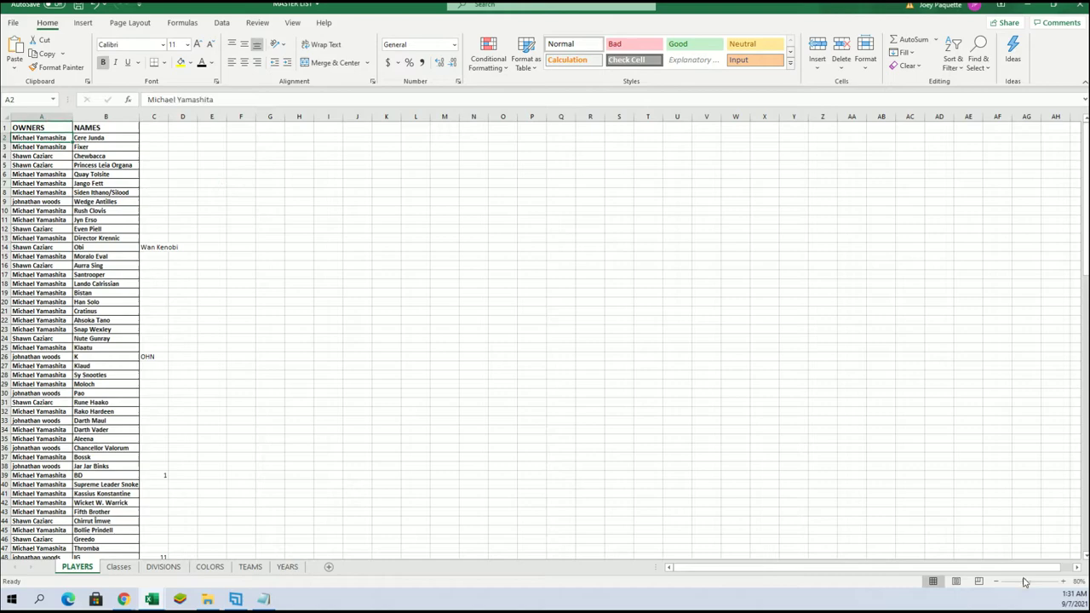
{"action": "left_click_drag", "start_coordinate": [1025, 582], "coordinate": [1056, 582]}
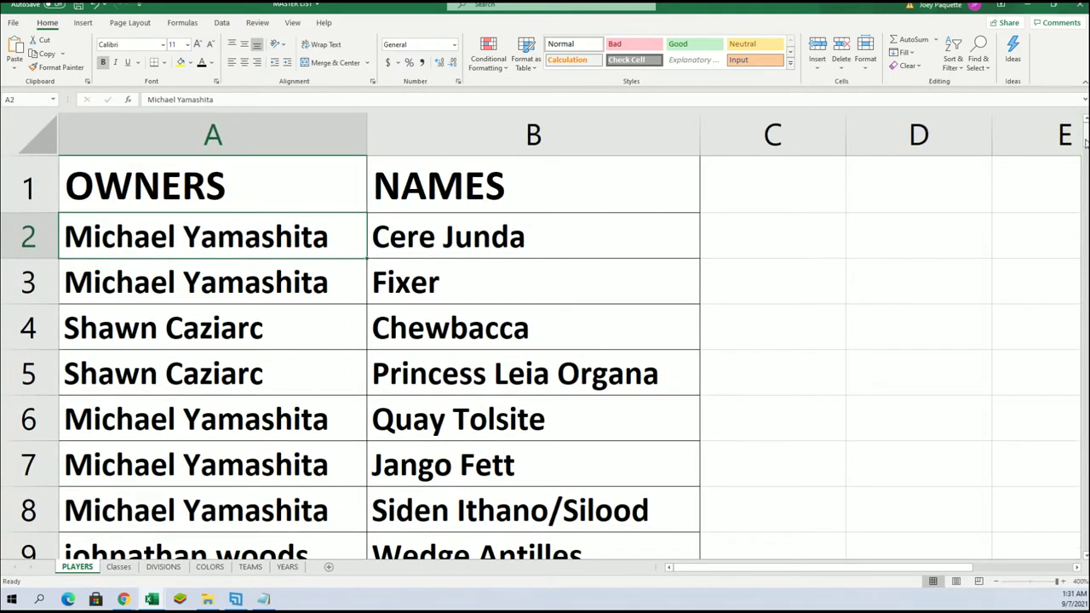
{"action": "left_click_drag", "start_coordinate": [1086, 132], "coordinate": [1085, 173]}
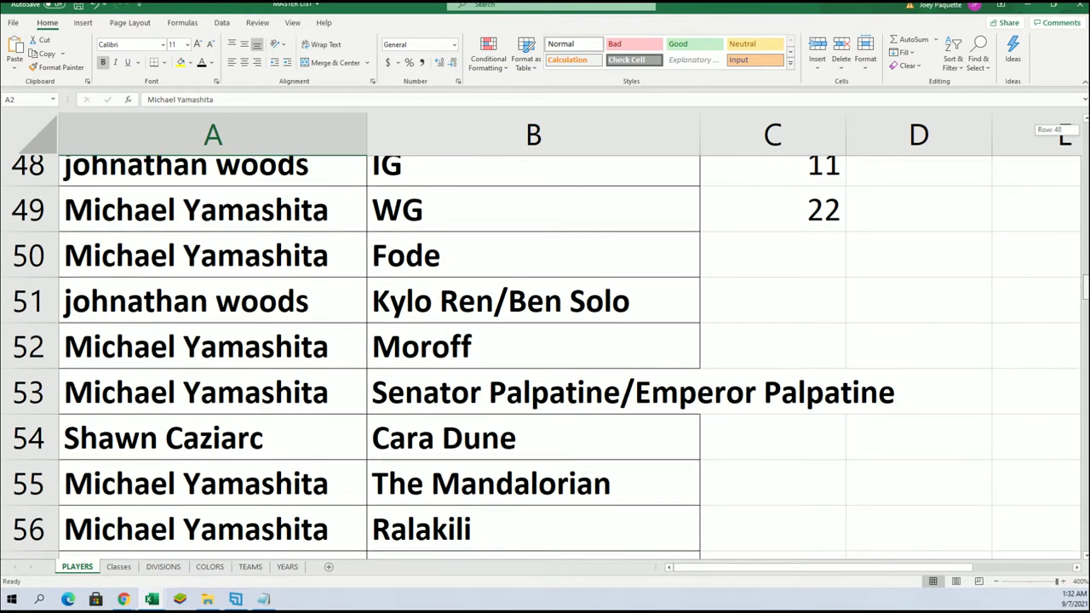
{"action": "mouse_move", "coordinate": [1085, 290]}
{"action": "left_mouse_down"}
{"action": "mouse_move", "coordinate": [1085, 128]}
{"action": "mouse_move", "coordinate": [1085, 300]}
{"action": "left_mouse_up"}
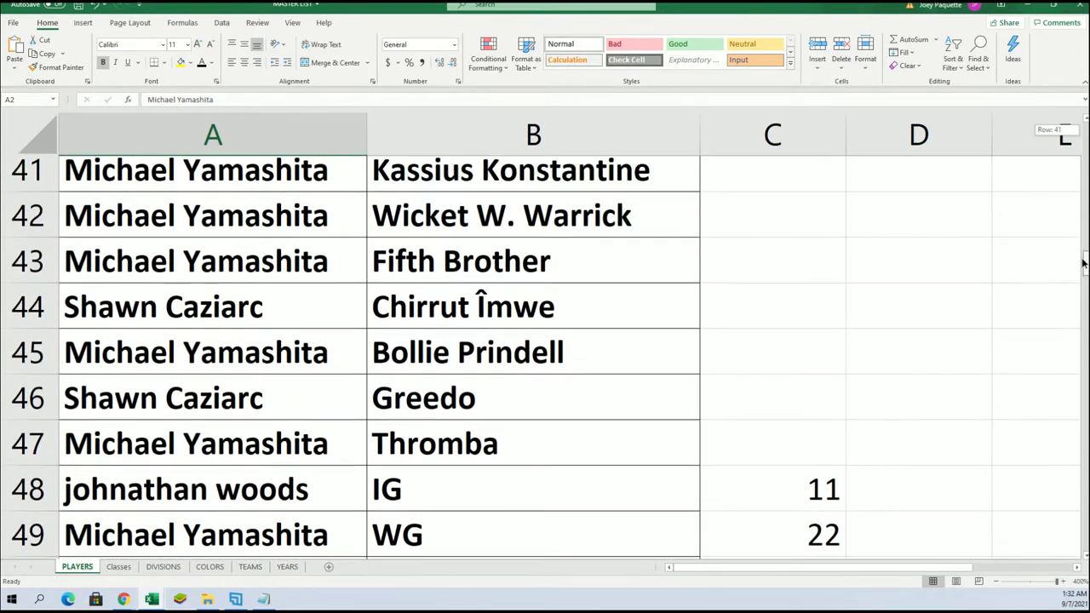
{"action": "left_click_drag", "start_coordinate": [1085, 251], "coordinate": [1086, 245]}
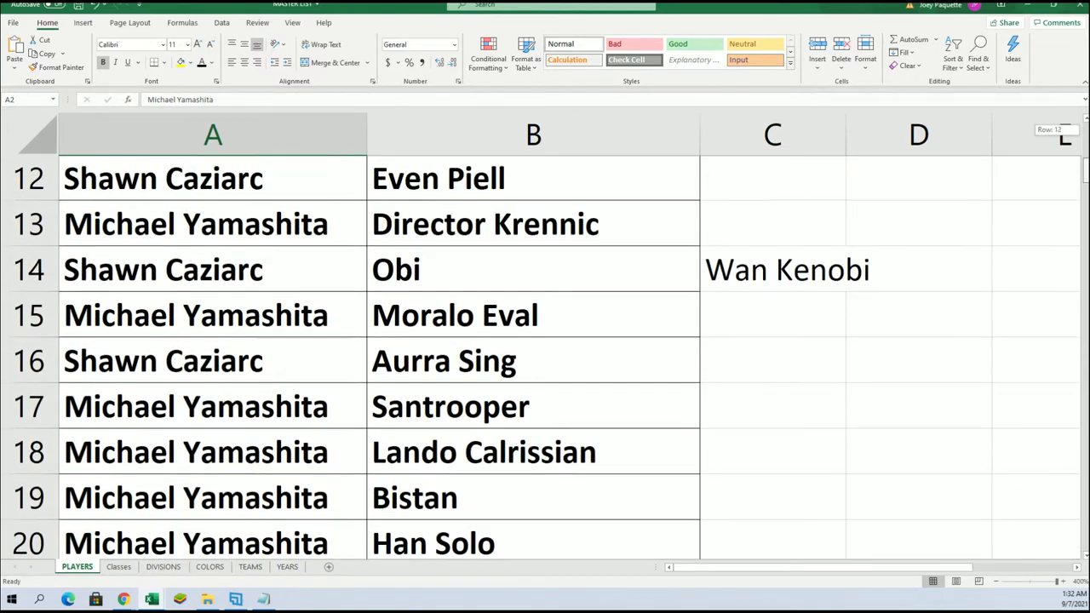
{"action": "left_click_drag", "start_coordinate": [1085, 167], "coordinate": [1085, 162]}
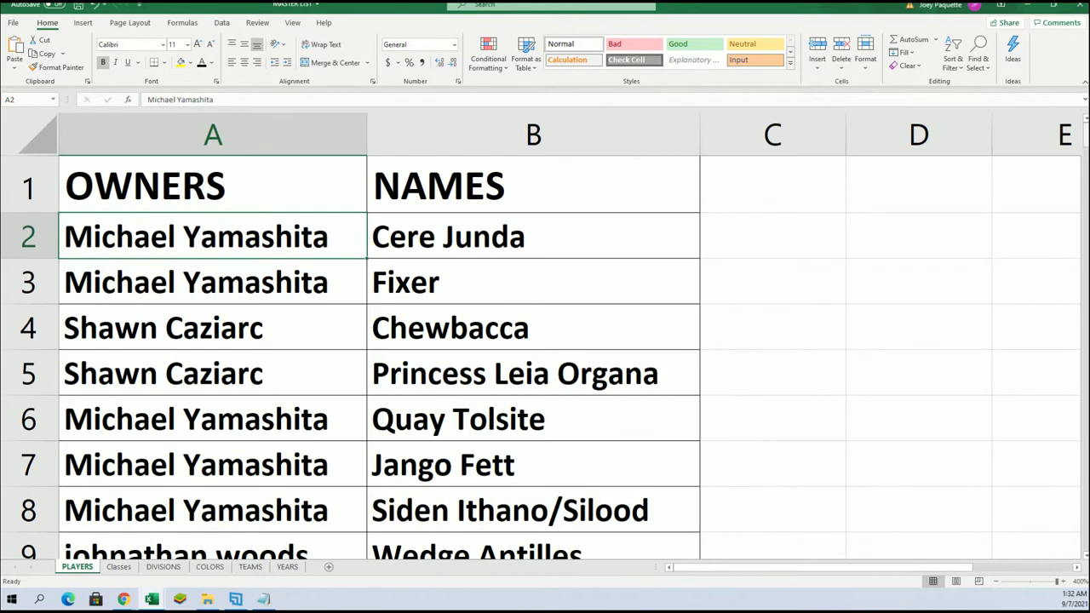